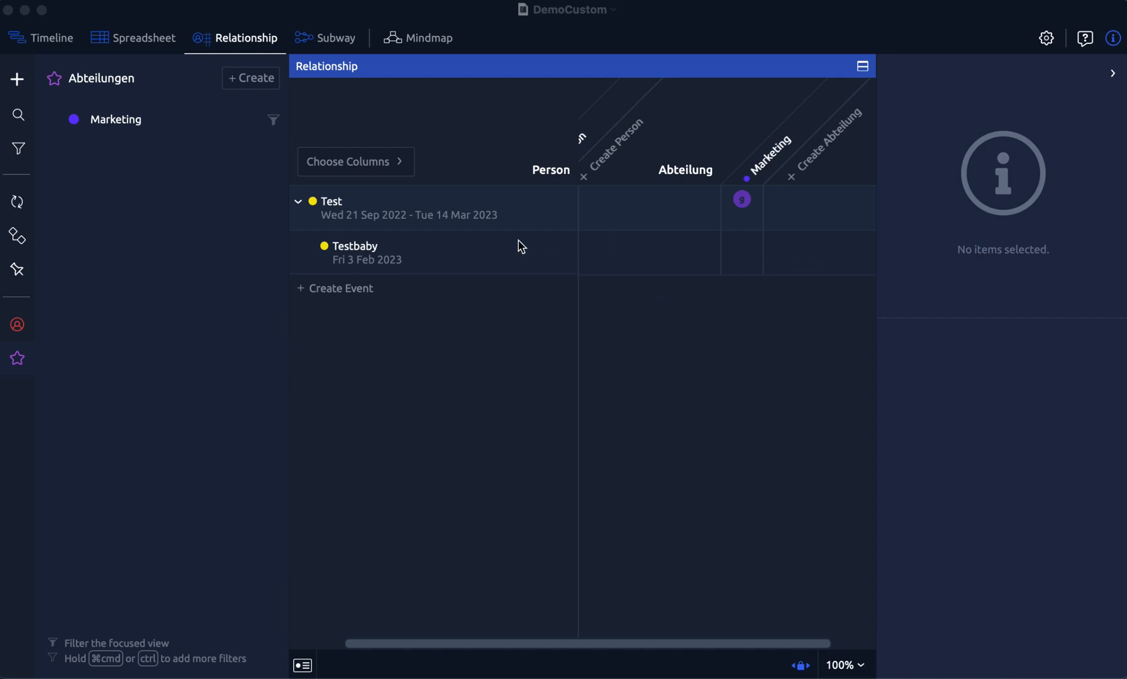
# - Open the Testbaby event's details and examine its Person relationship choices and its summary, tags and properties
pyautogui.click(367, 256)
pyautogui.click(366, 256)
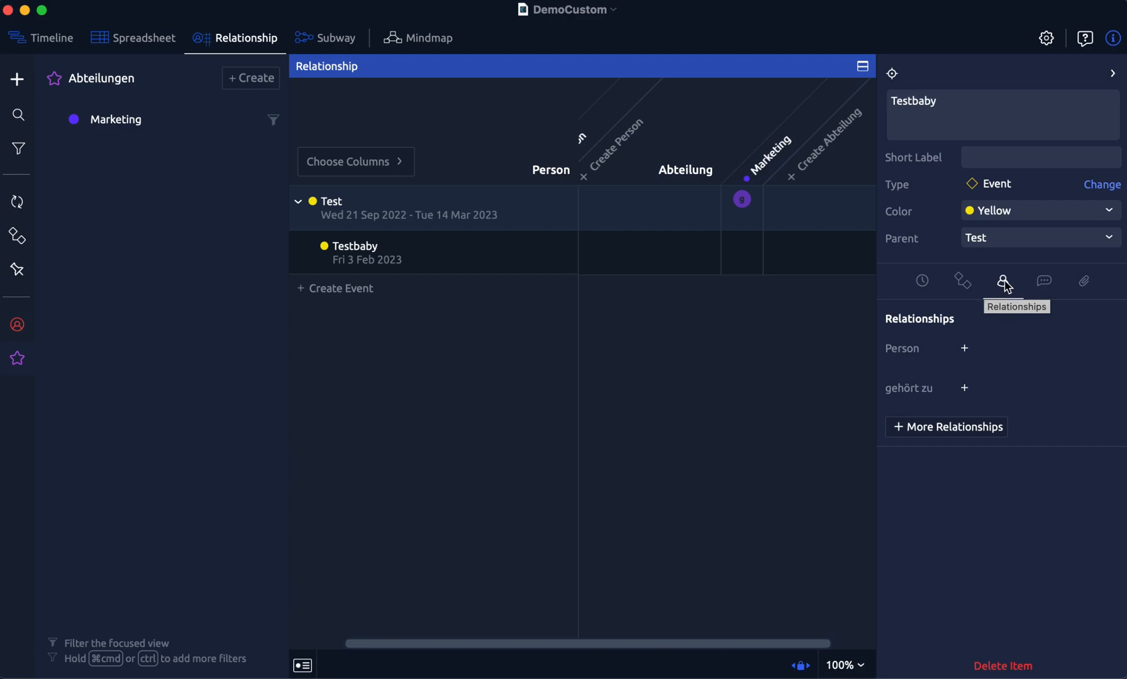
pyautogui.click(966, 350)
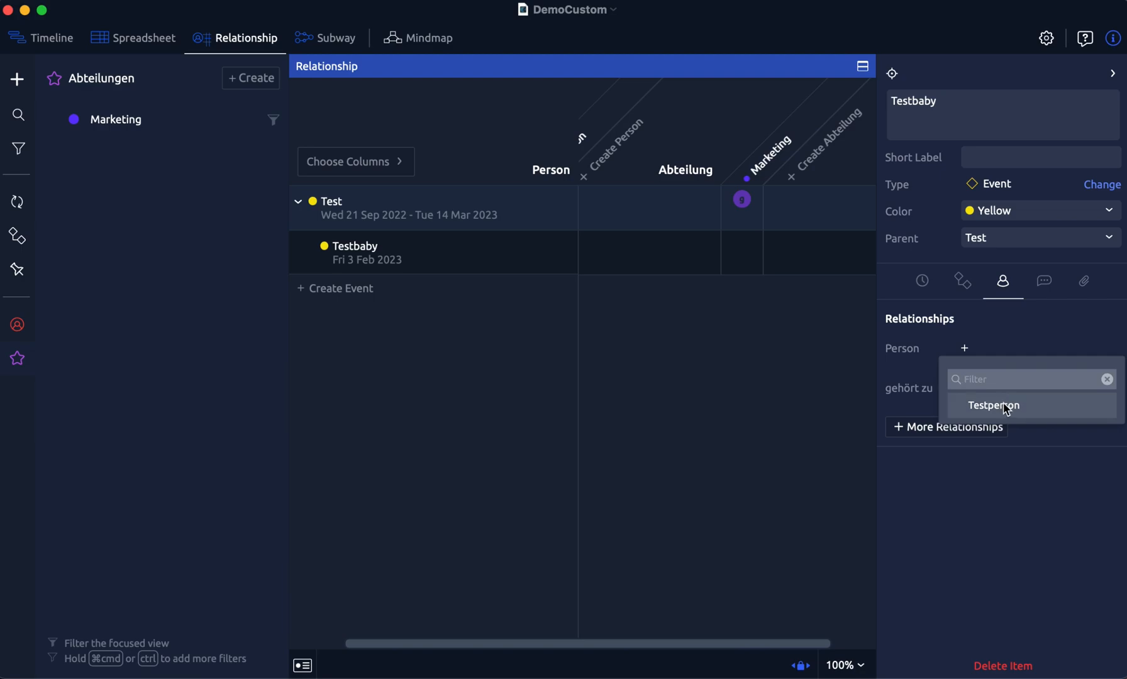
pyautogui.click(999, 341)
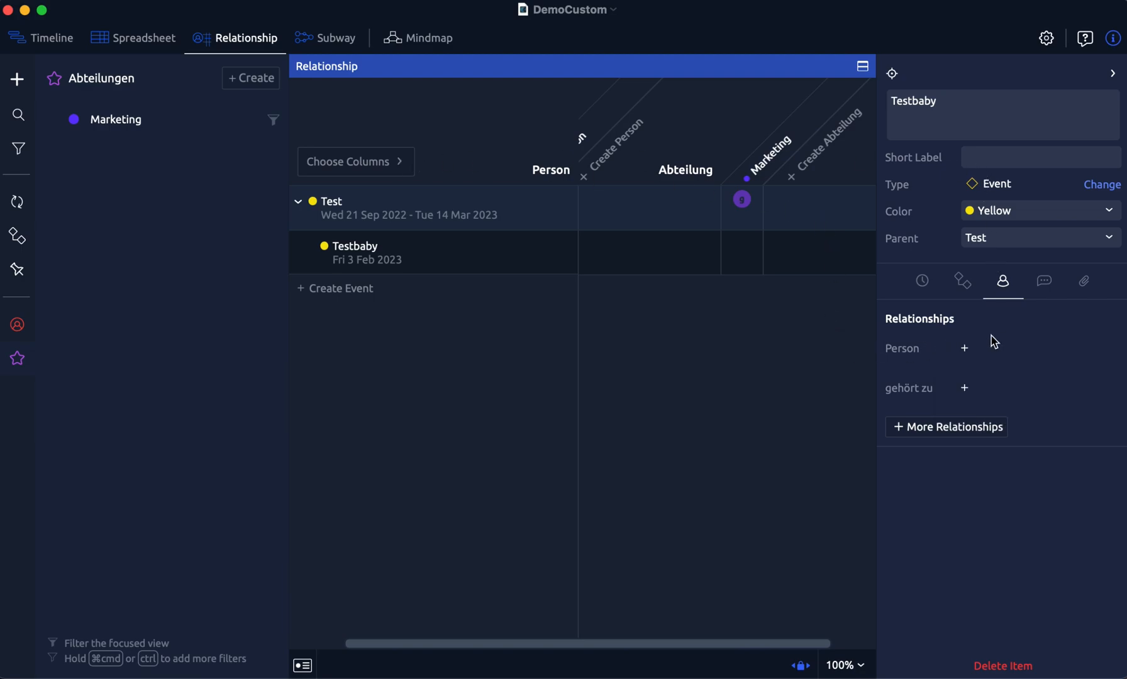
pyautogui.click(1046, 283)
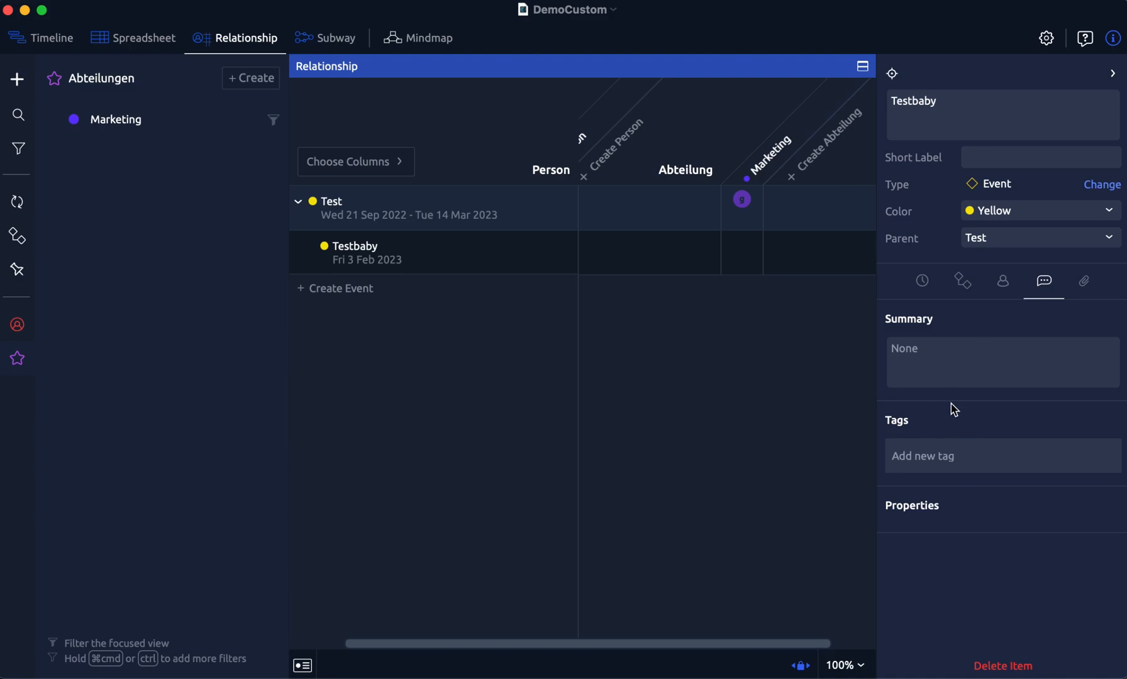
# - Open the timeline settings and look through the data types with their relationships and properties
pyautogui.click(1045, 41)
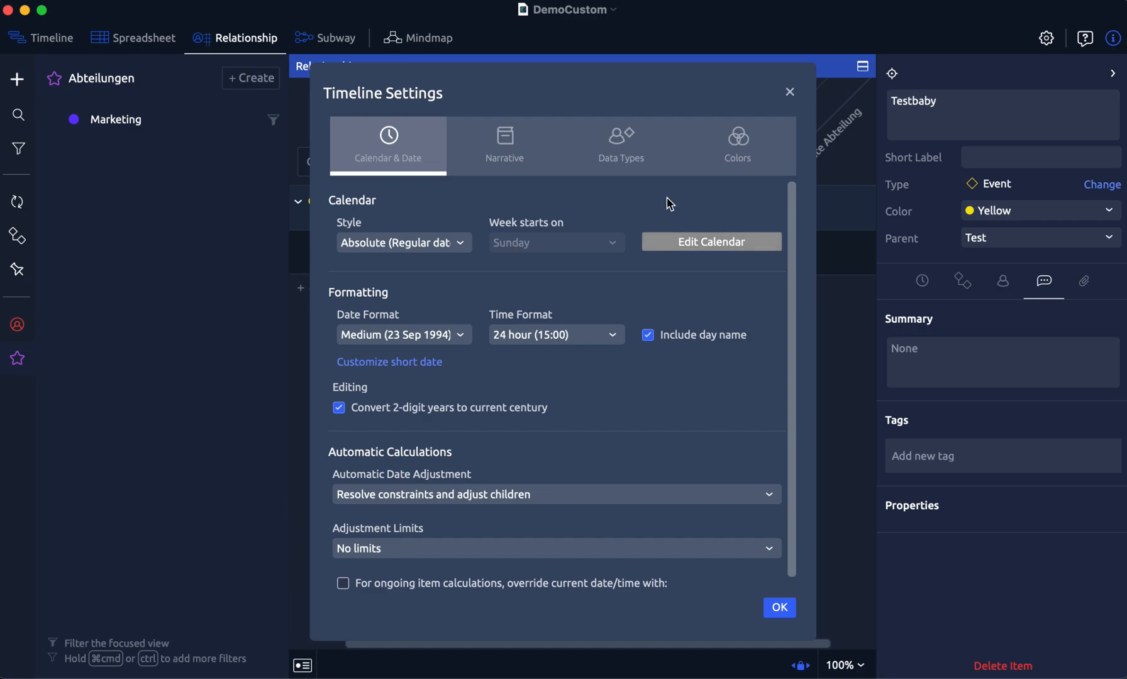
pyautogui.click(621, 141)
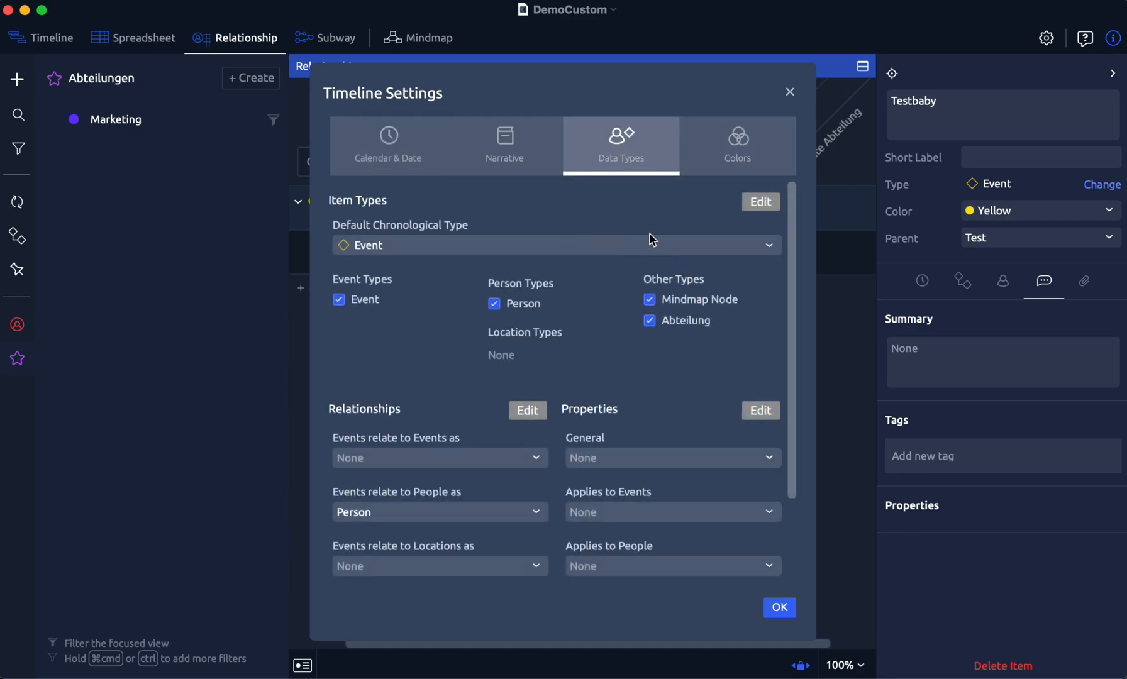
pyautogui.scroll(-3, 599, 223)
pyautogui.scroll(3, 600, 222)
pyautogui.scroll(-3, 599, 222)
pyautogui.scroll(3, 599, 223)
# - Add a new property named Perspektive in the advanced data type settings
pyautogui.click(762, 204)
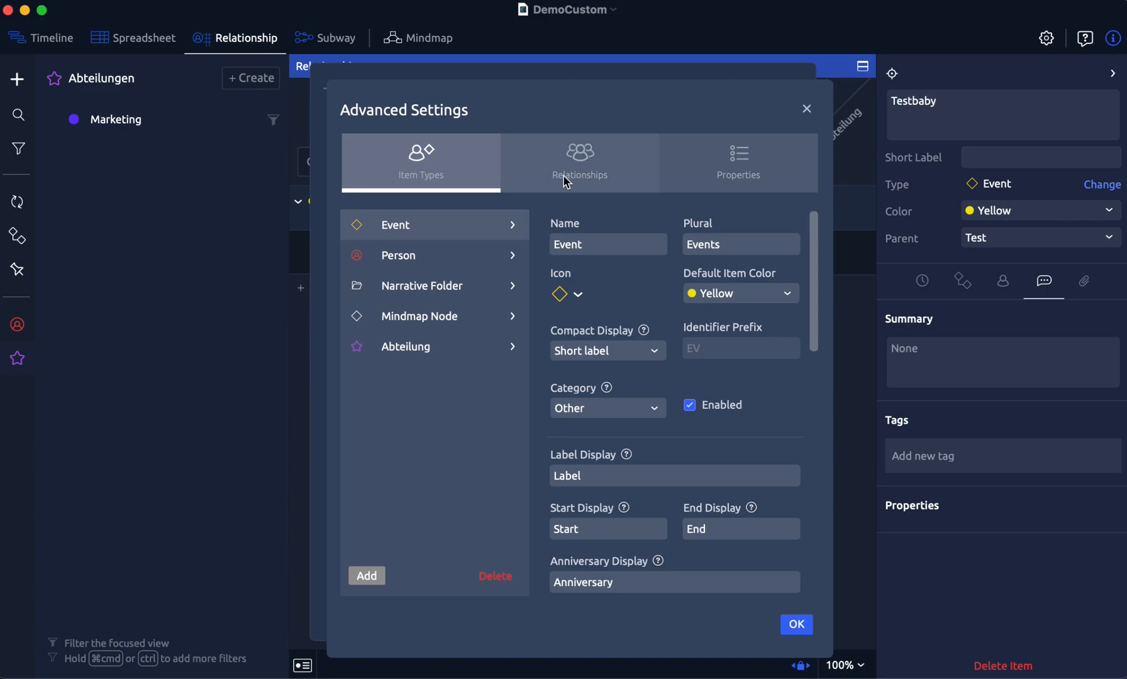
pyautogui.click(747, 179)
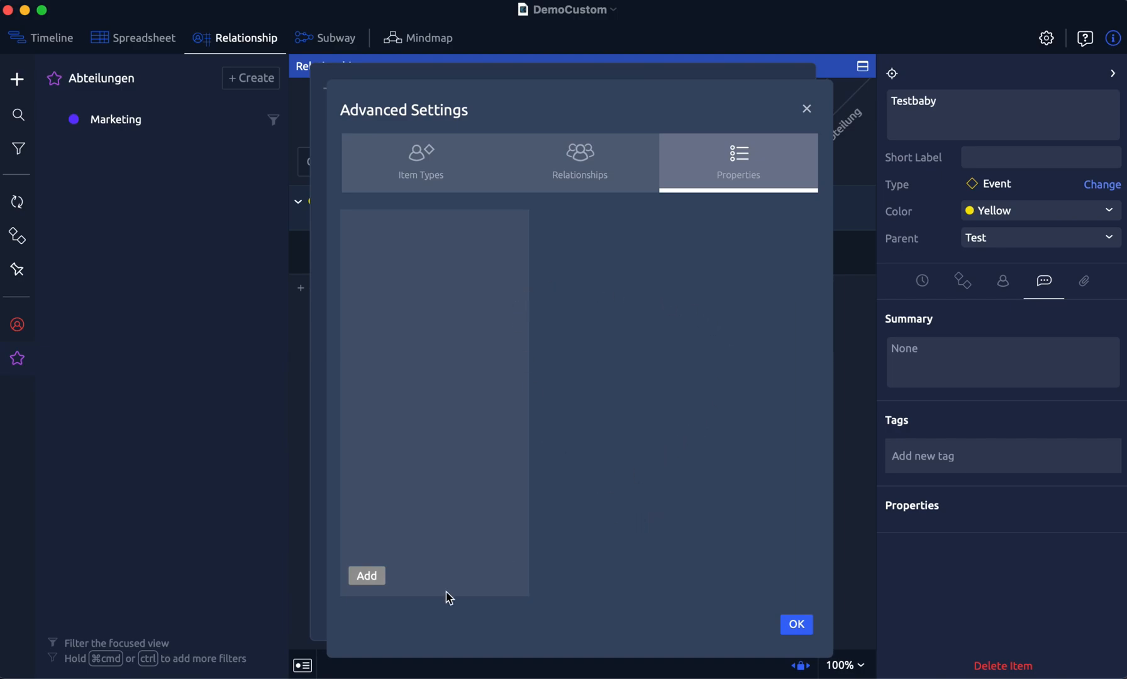
pyautogui.click(366, 576)
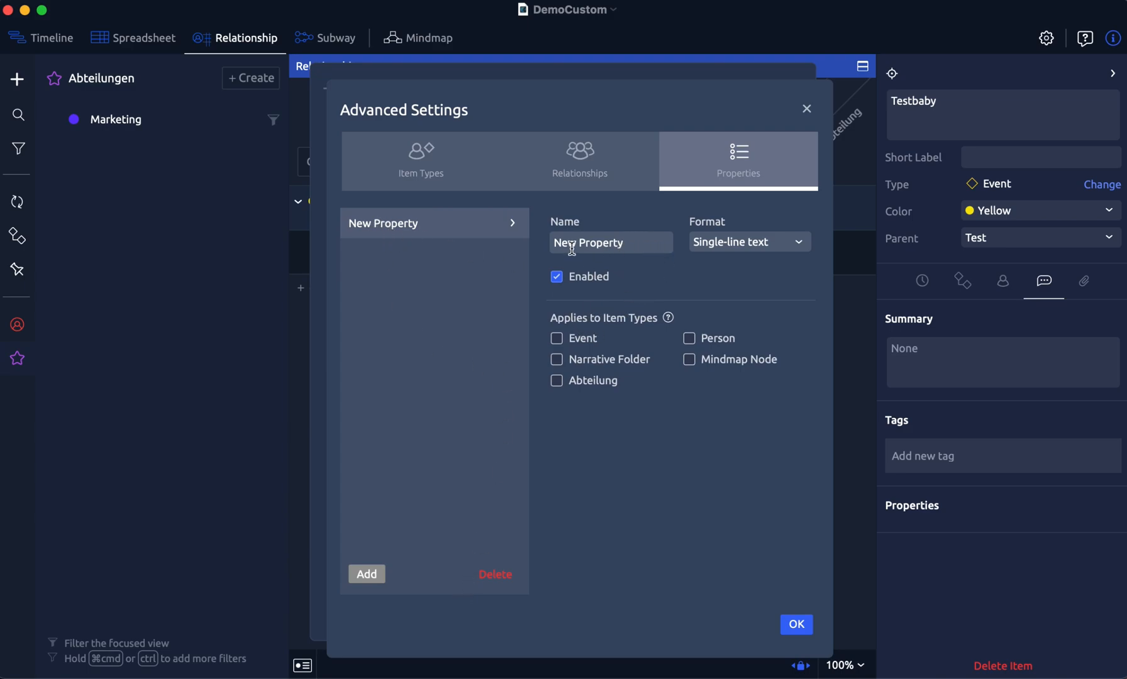
pyautogui.moveTo(649, 244); pyautogui.dragTo(525, 244)
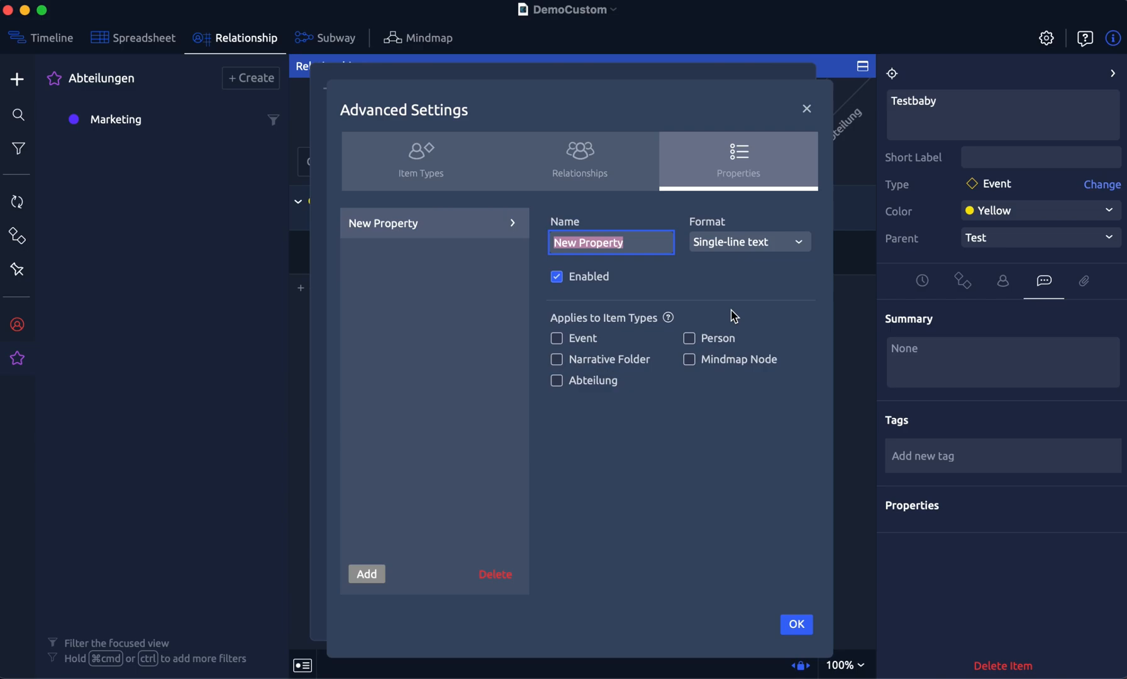
pyautogui.write('P')
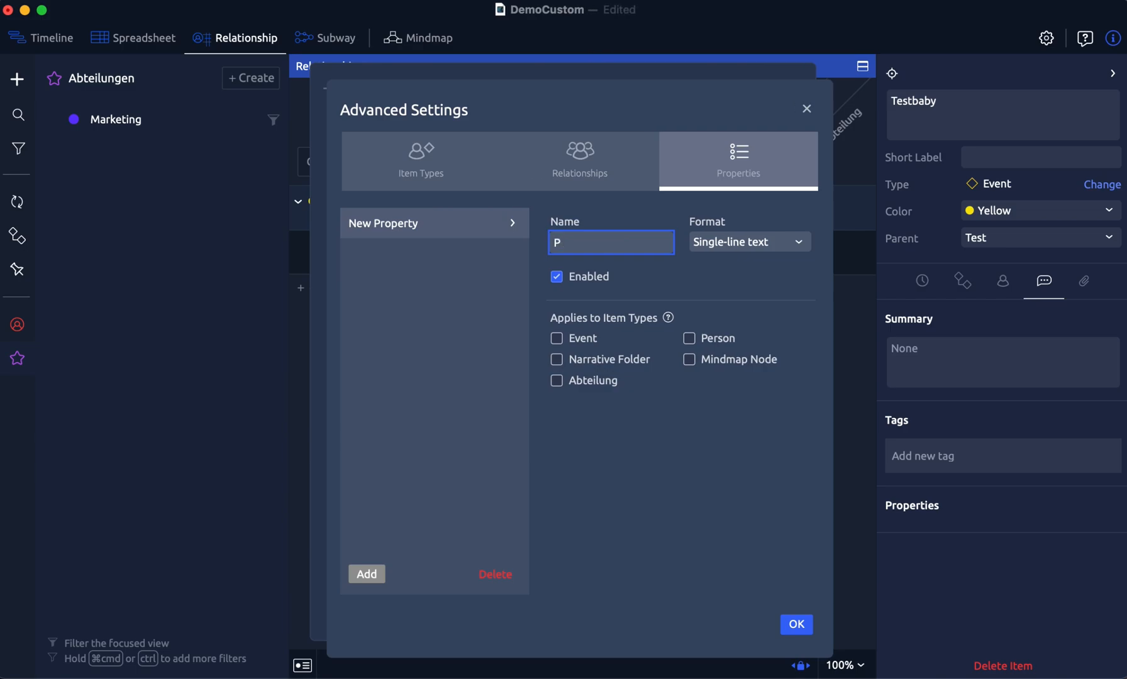
pyautogui.write('erspektive')
# - Make Perspektive a list of options with the entries Ich-Perspektive, Dritte Person and Auktorial, and save the settings
pyautogui.click(800, 244)
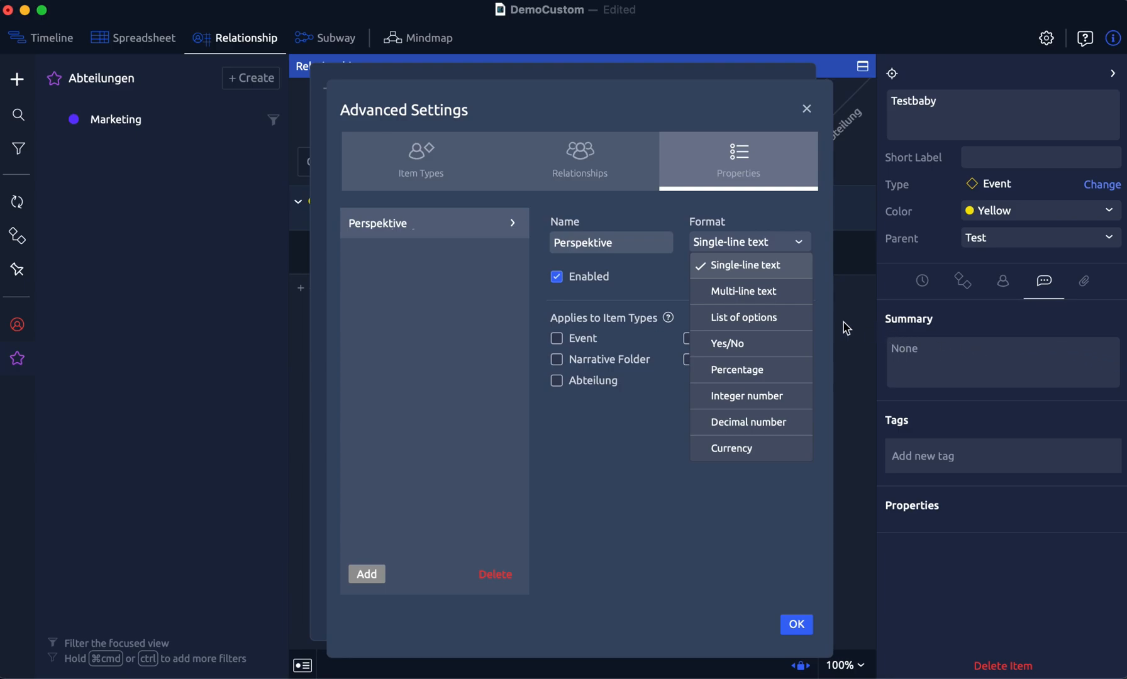
pyautogui.click(776, 317)
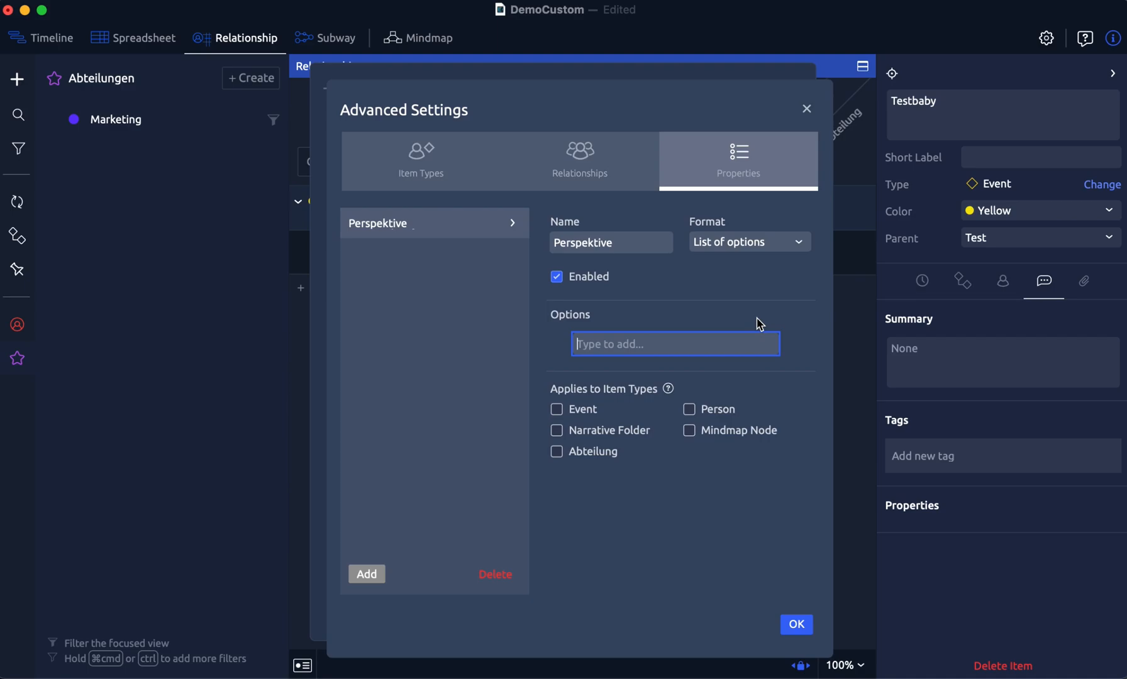
pyautogui.write('Ich-Perspektive')
pyautogui.press('Return')
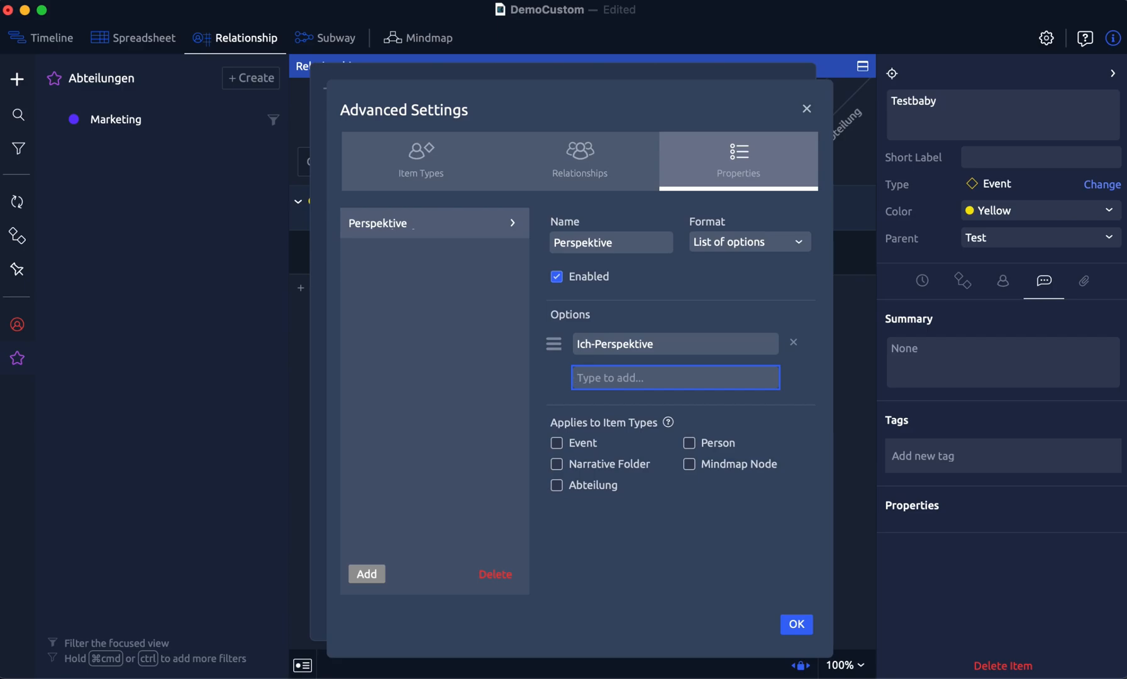
pyautogui.write('Dritte Person')
pyautogui.press('Return')
pyautogui.write('Auktorial')
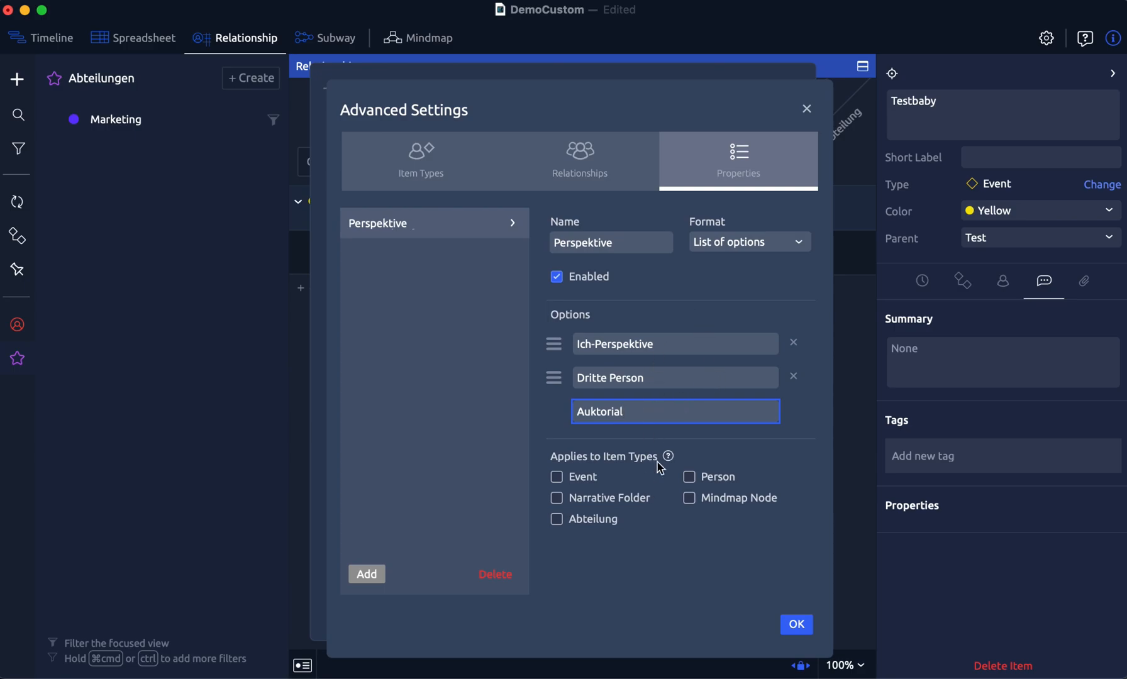
pyautogui.click(796, 624)
pyautogui.click(796, 608)
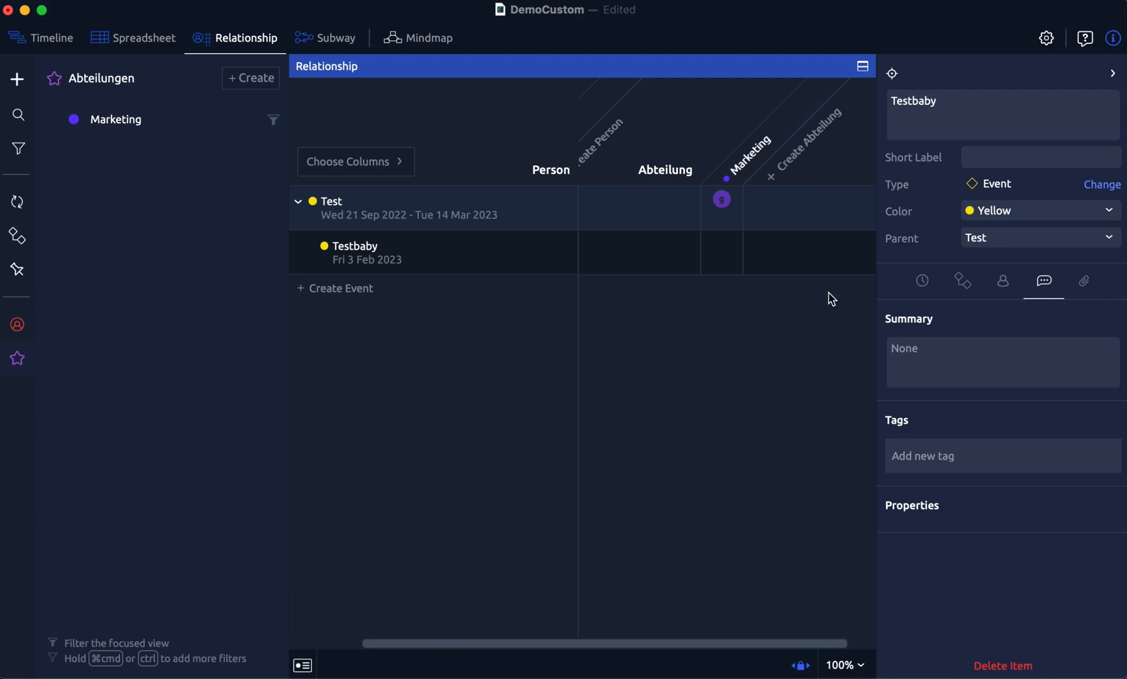
# - Apply the Perspektive property to the Event item type in the advanced settings and save
pyautogui.click(1052, 40)
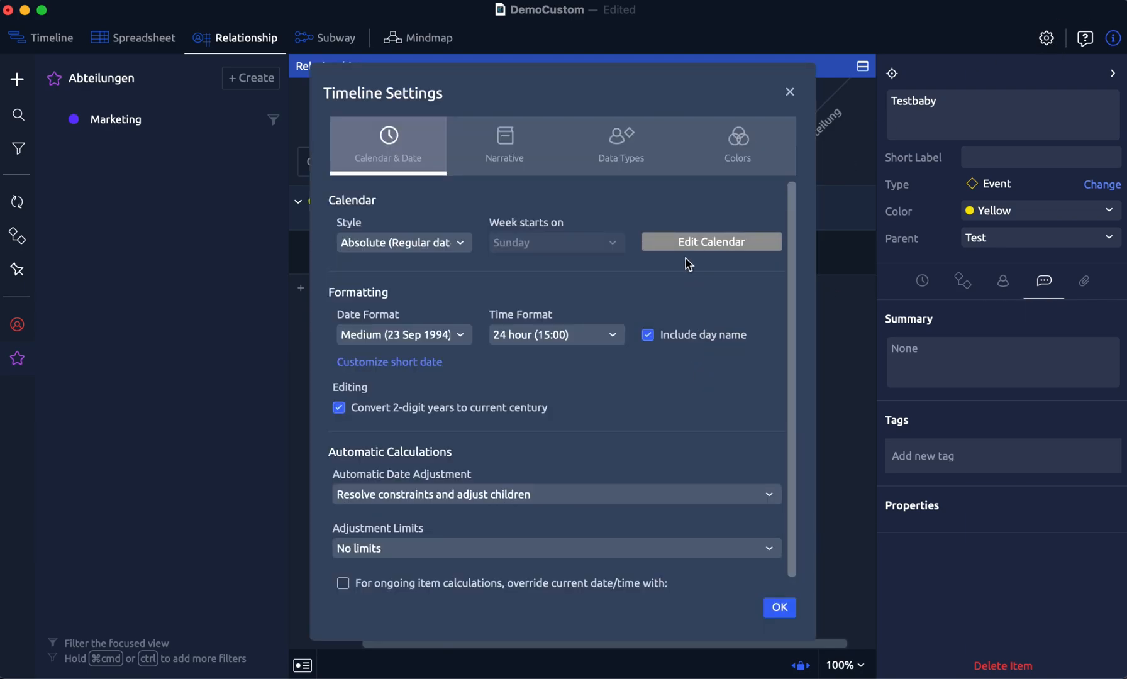
pyautogui.click(633, 165)
pyautogui.click(759, 209)
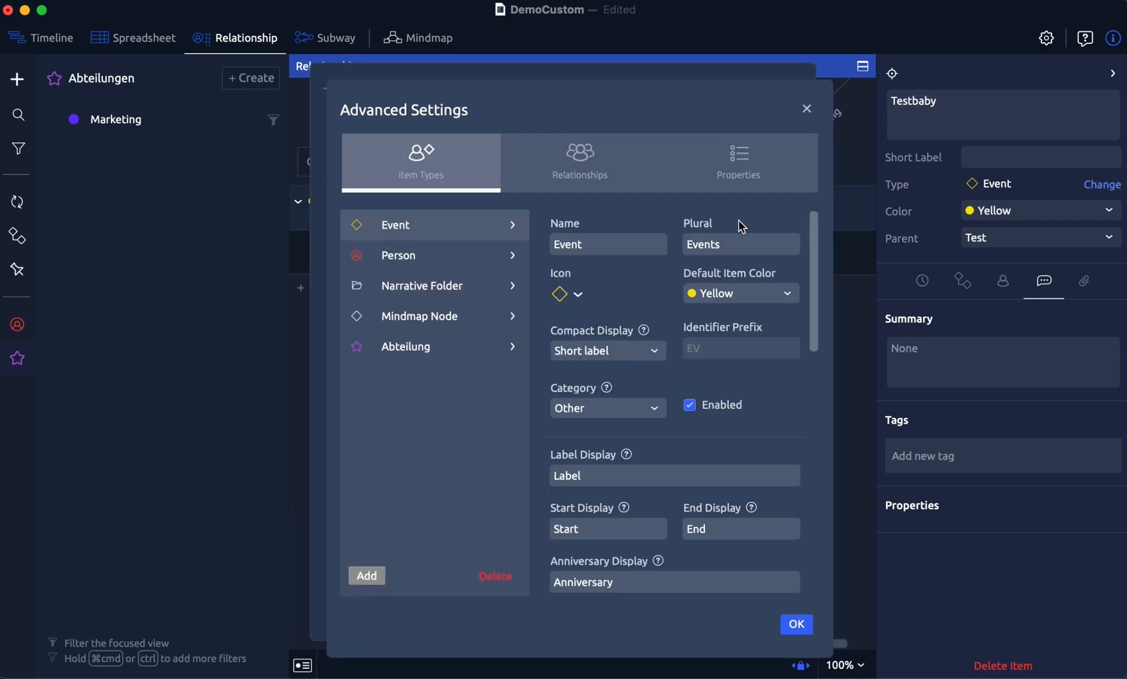
pyautogui.click(740, 164)
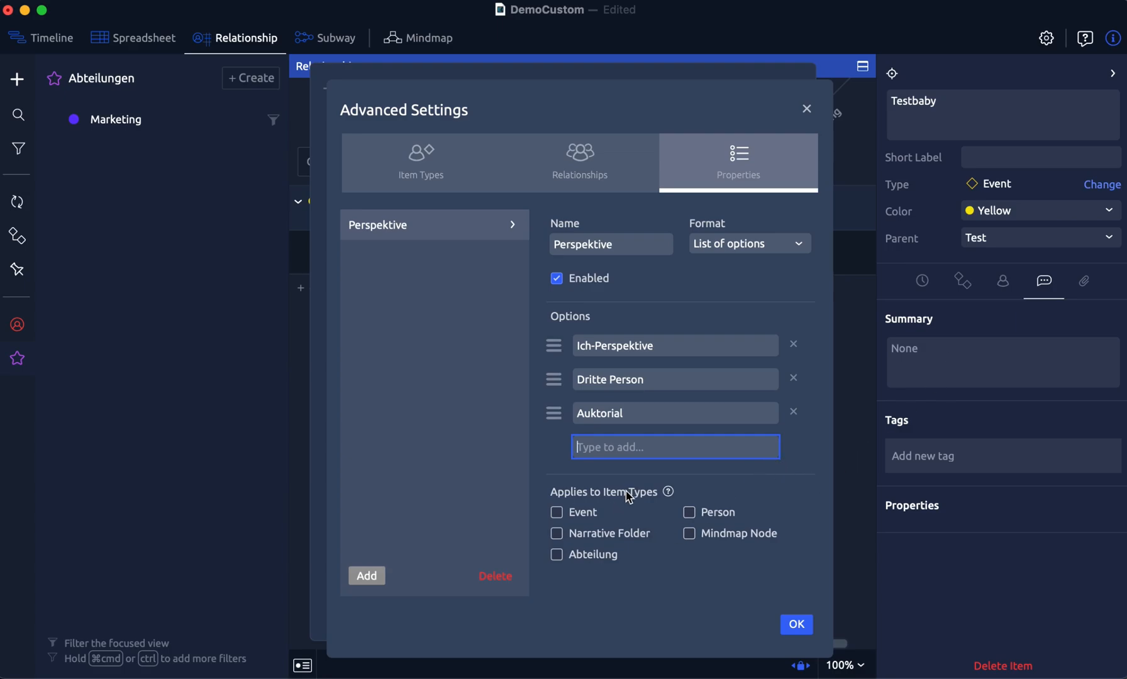
pyautogui.click(557, 514)
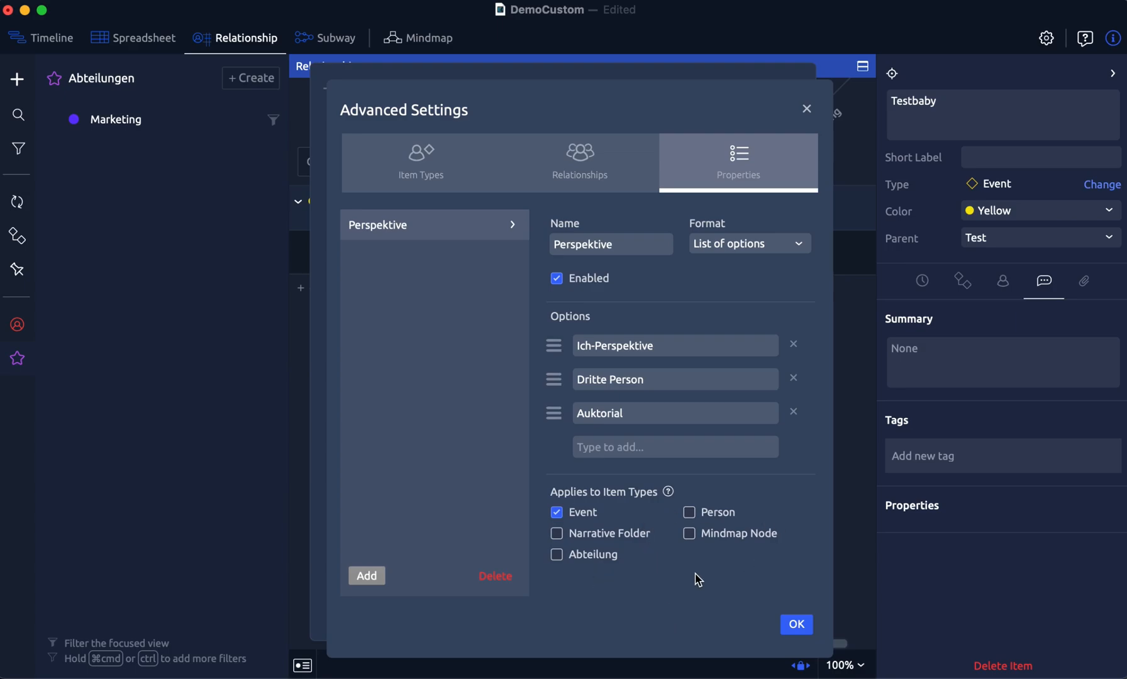
pyautogui.click(796, 625)
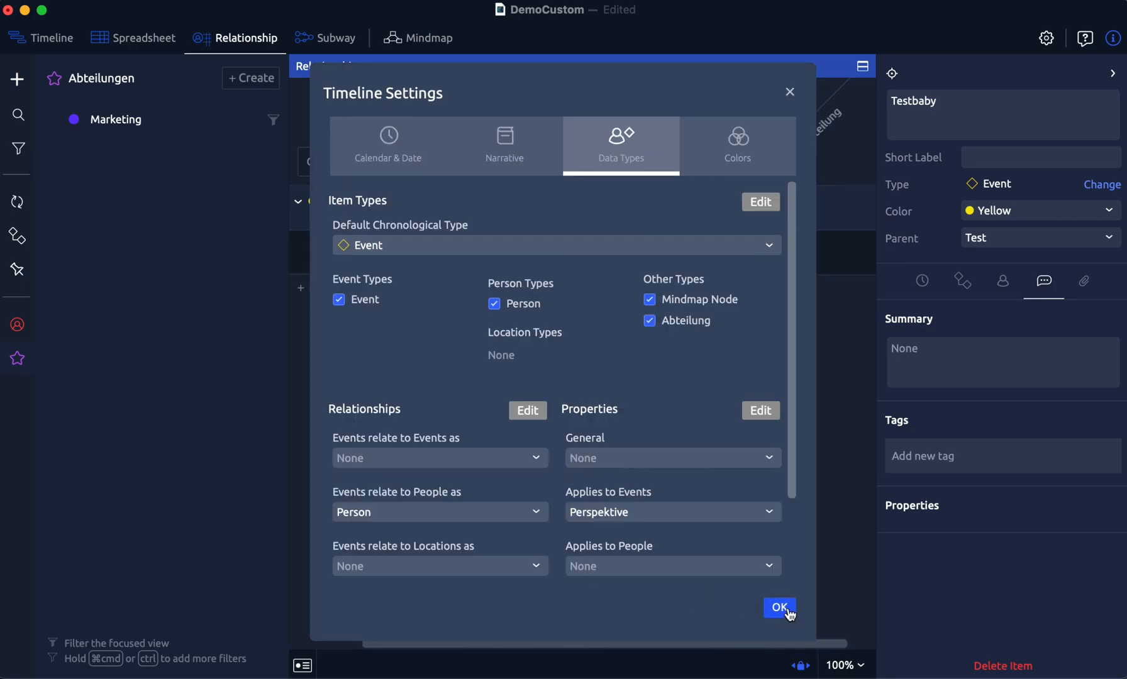
pyautogui.click(788, 610)
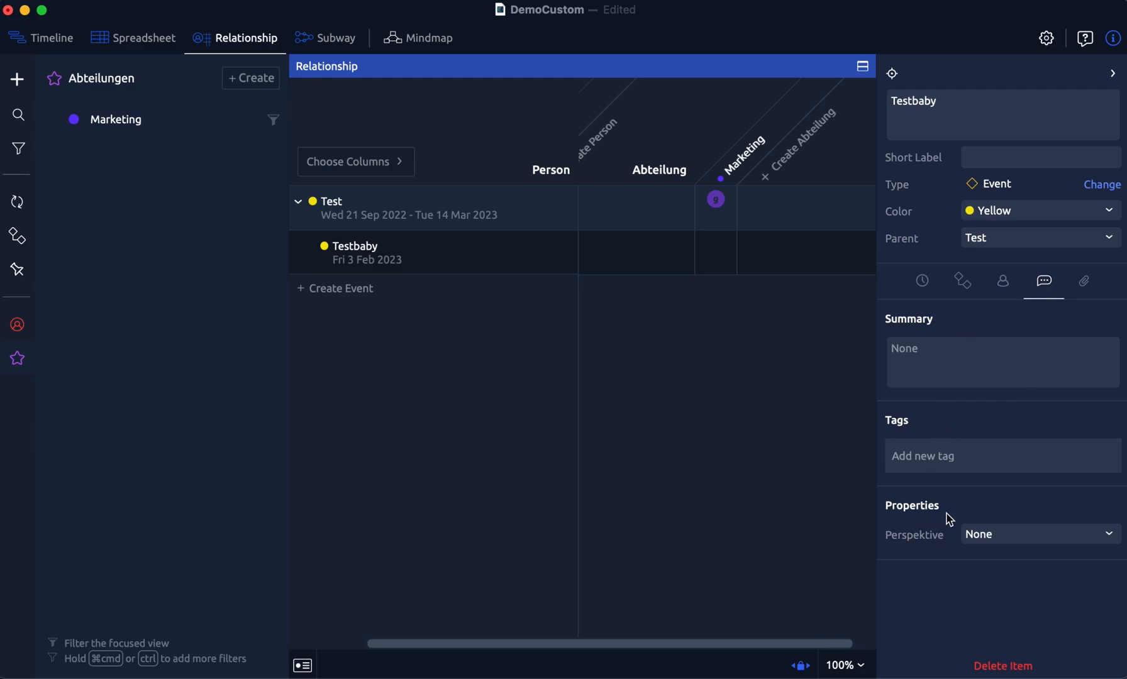
# - Set the Testbaby event's Perspektive property to Dritte Person
pyautogui.click(1111, 536)
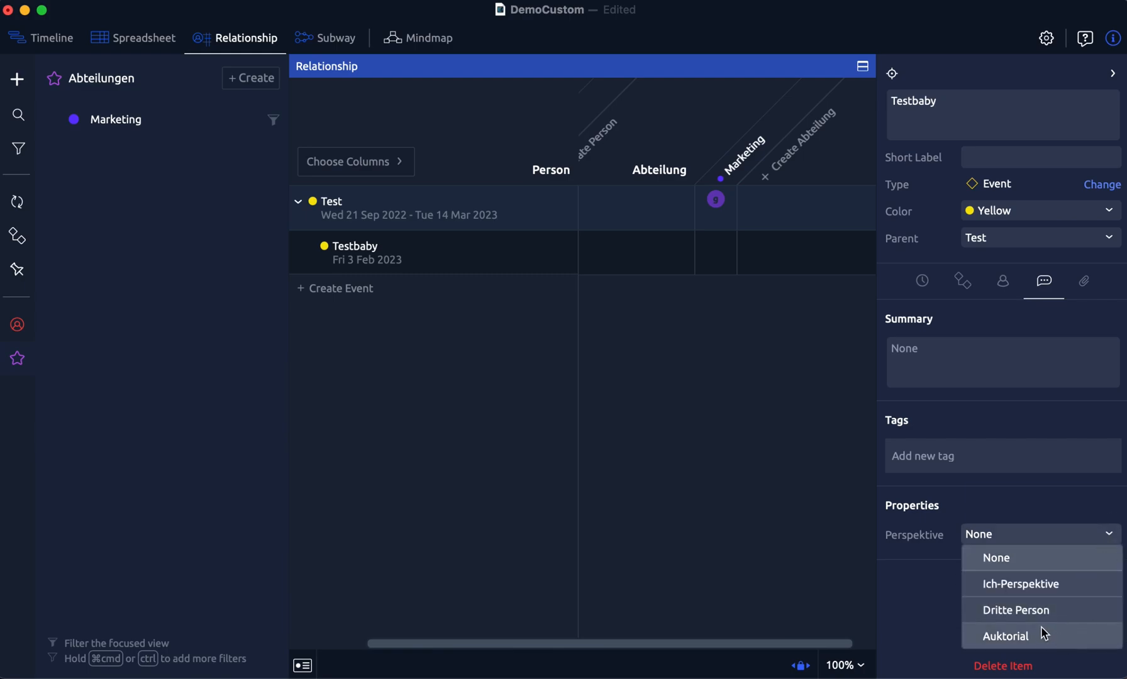
pyautogui.click(1037, 610)
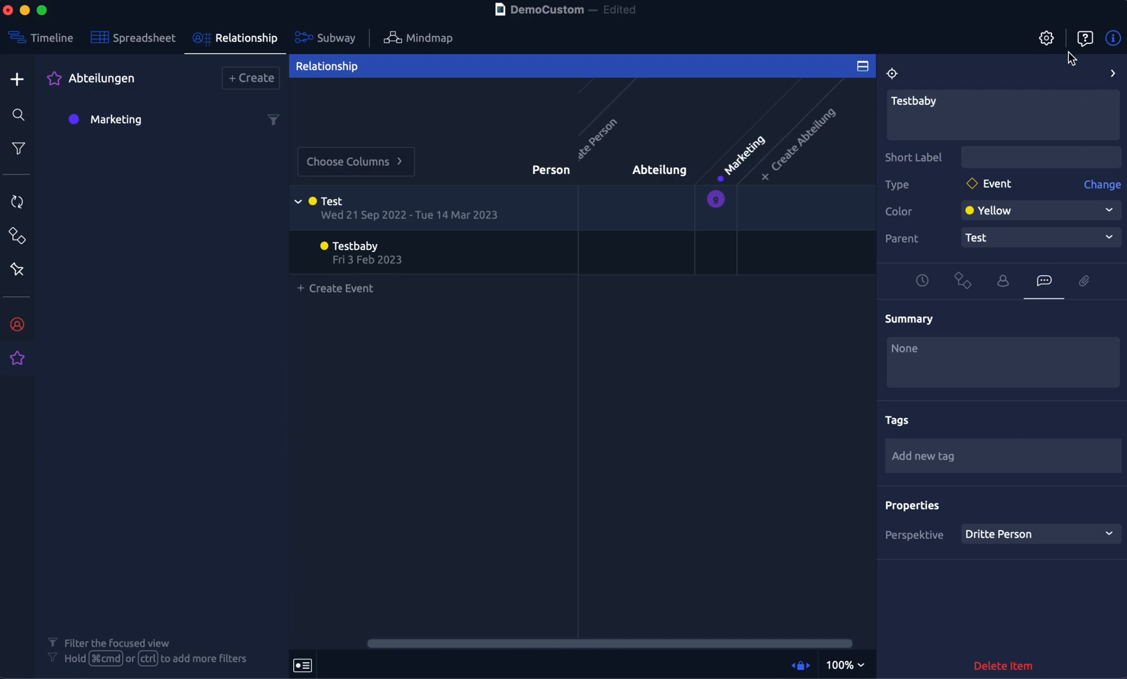
# - Add a second property with default settings, review the available property formats, and save the settings
pyautogui.click(1047, 39)
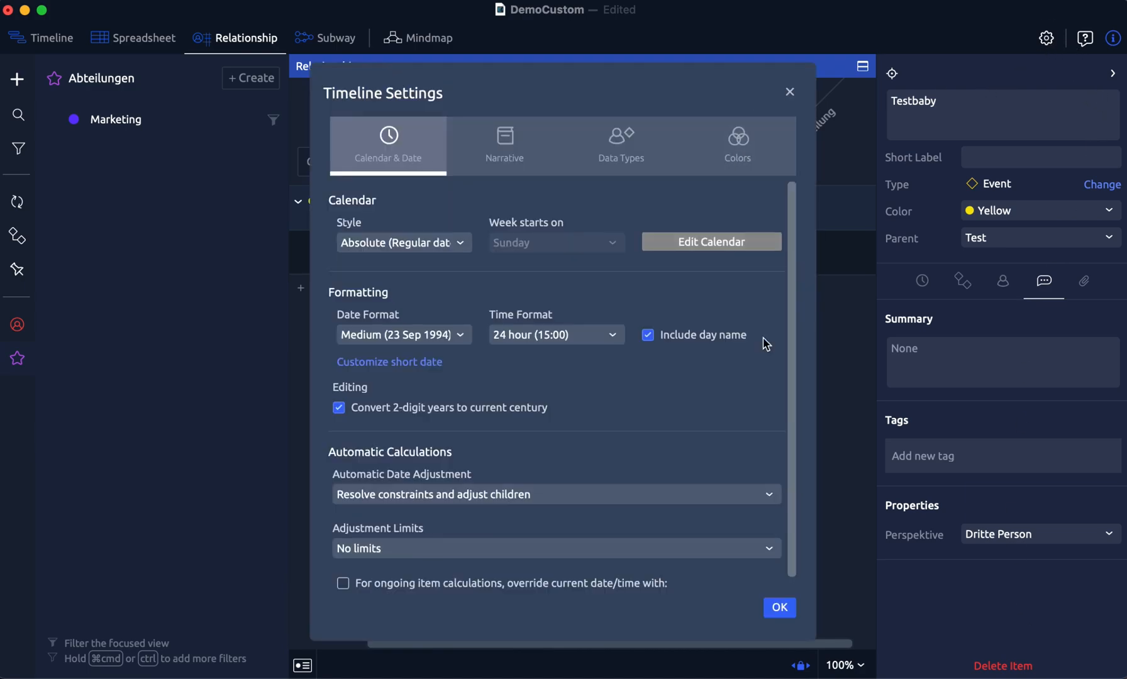
pyautogui.click(620, 143)
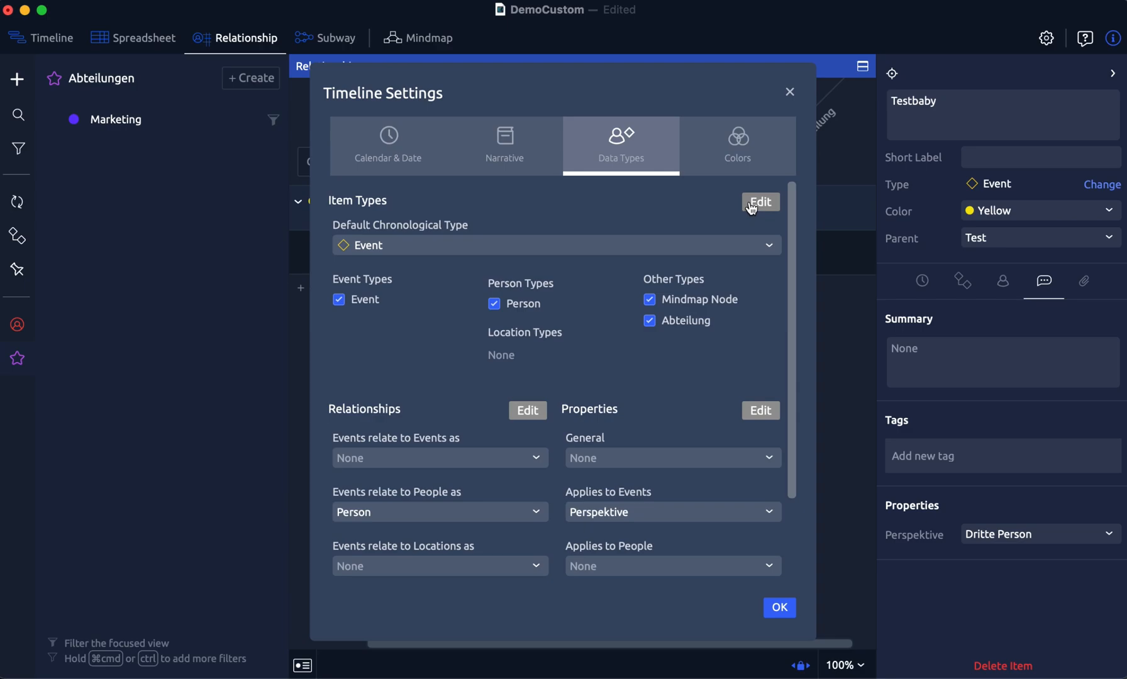
pyautogui.click(755, 204)
pyautogui.click(603, 179)
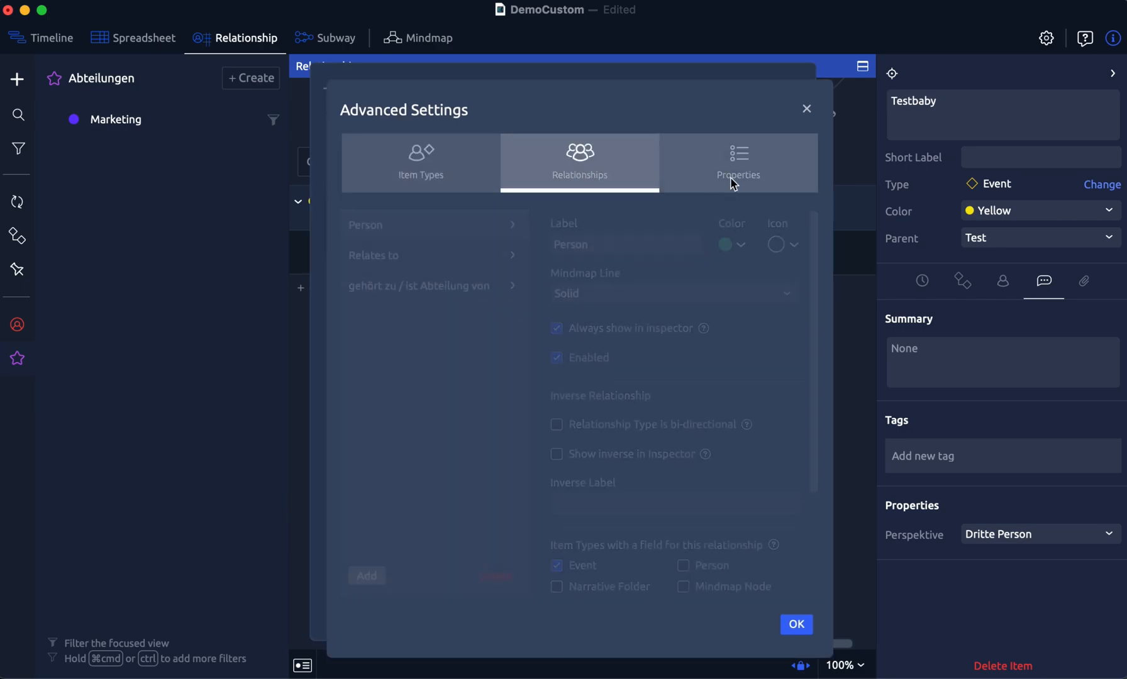
pyautogui.click(753, 171)
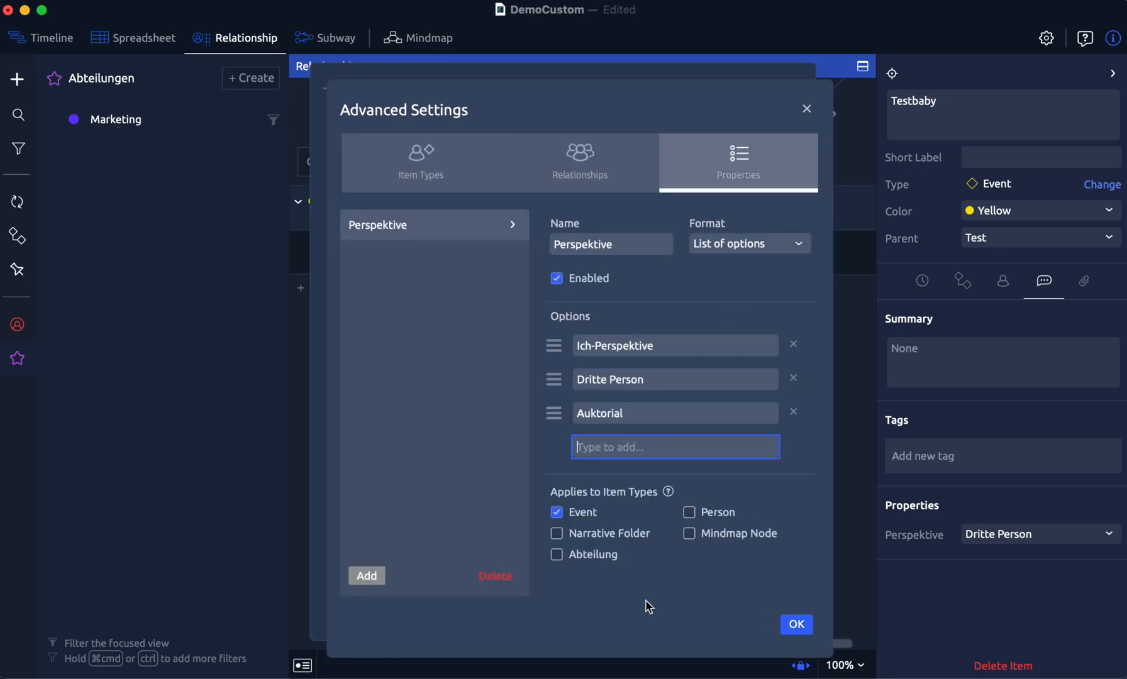
pyautogui.click(366, 576)
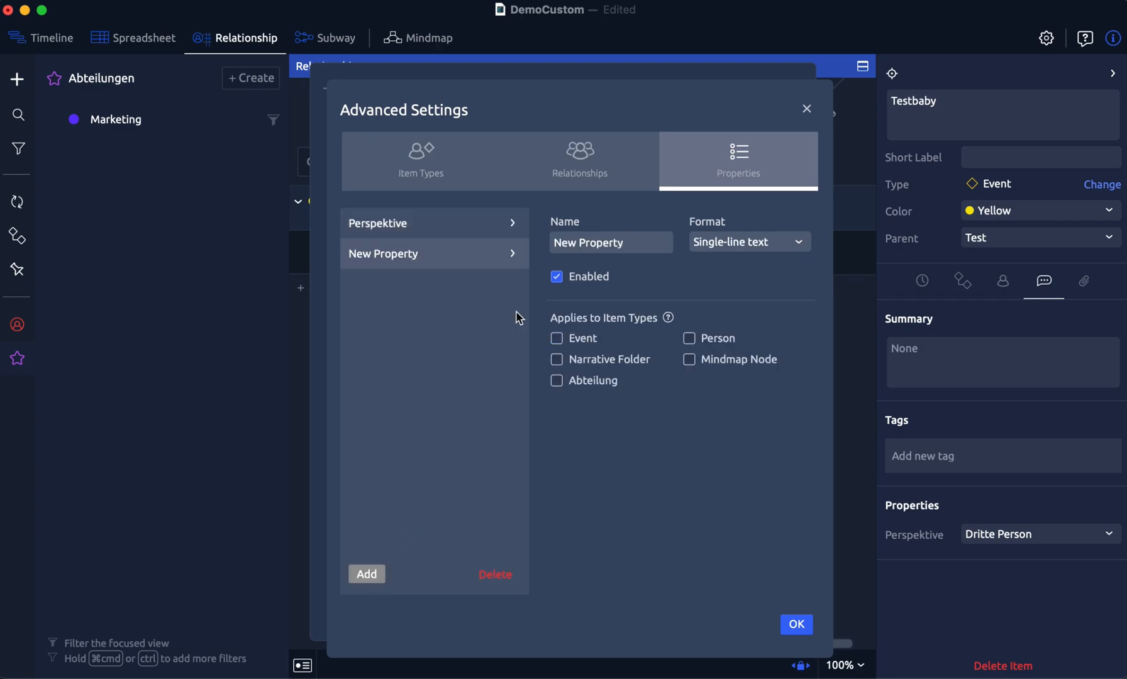
pyautogui.click(799, 243)
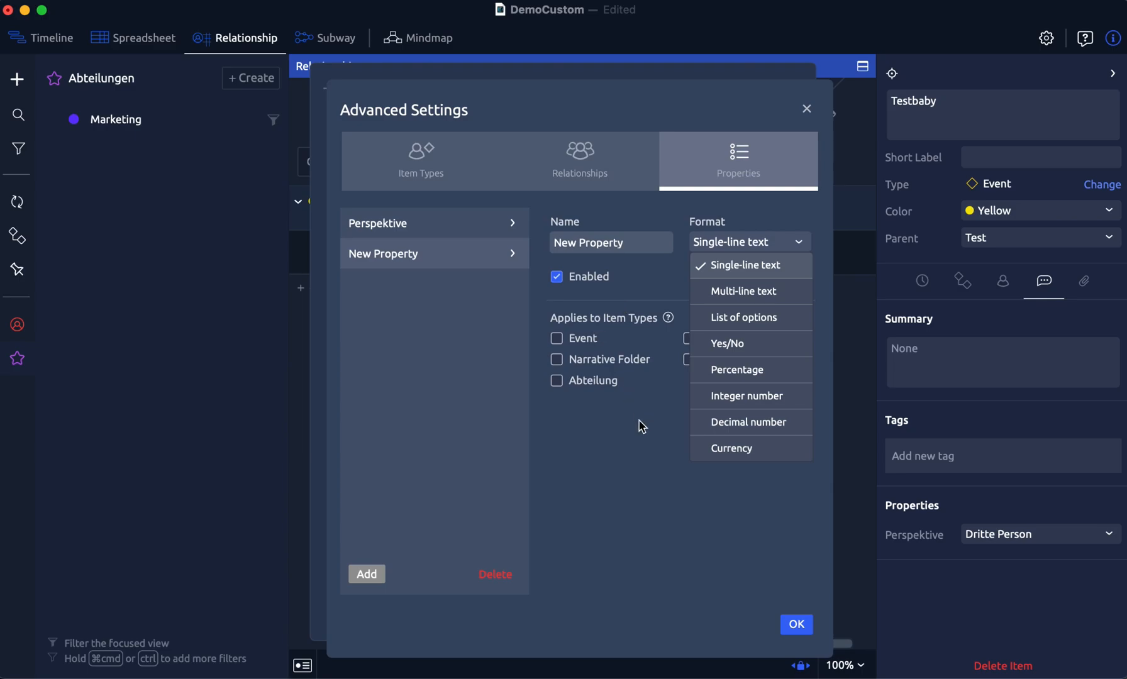
pyautogui.click(626, 452)
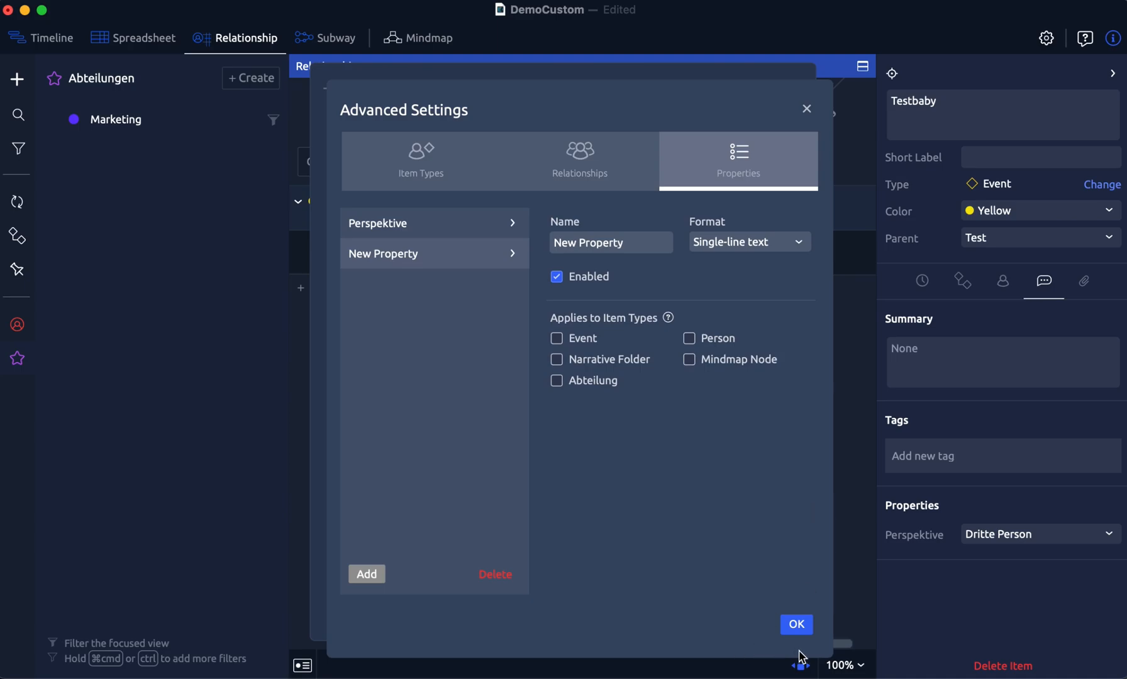
pyautogui.click(796, 624)
pyautogui.click(783, 608)
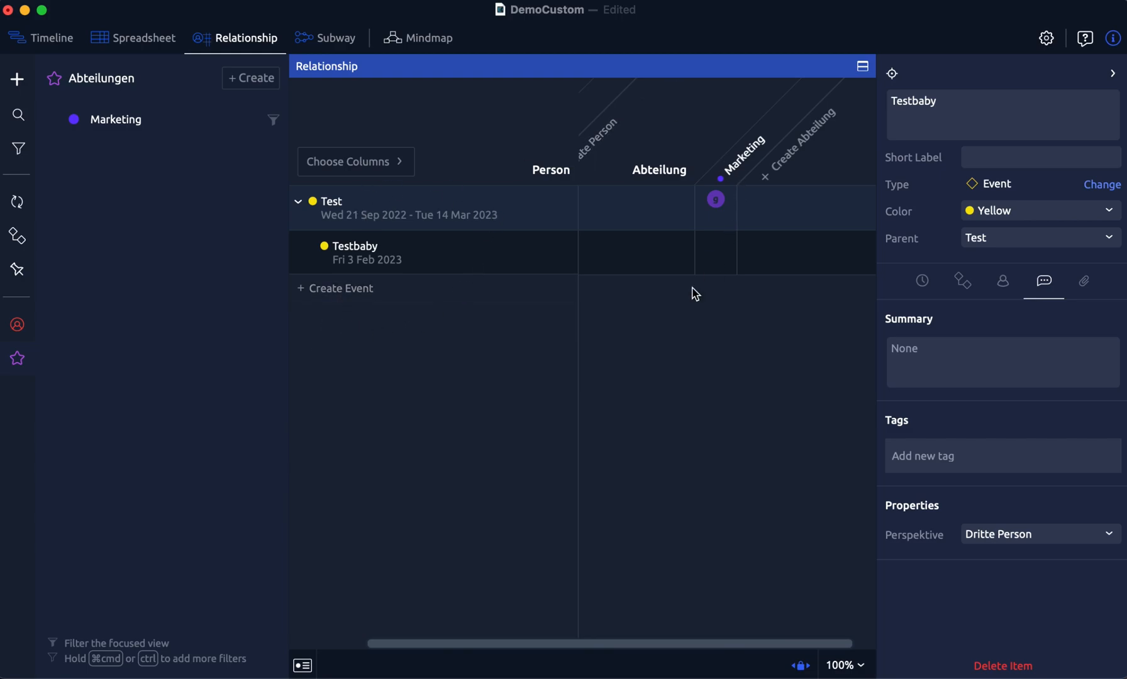
pyautogui.hscroll(2, 751, 280)
pyautogui.hscroll(-6, 754, 277)
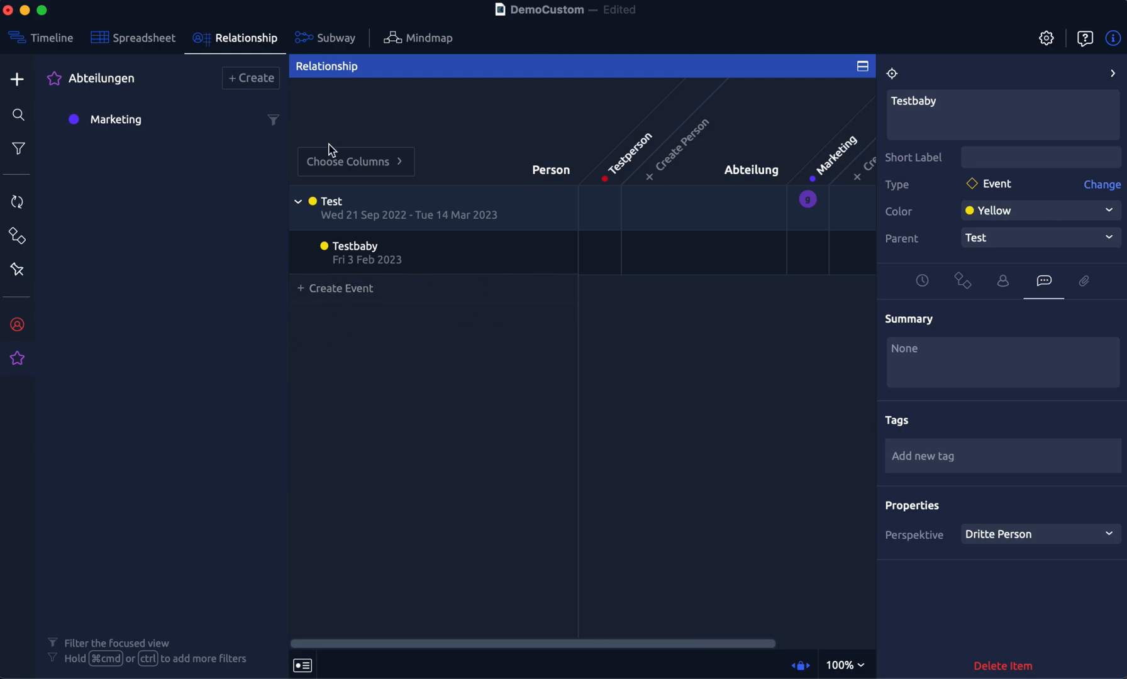
pyautogui.hscroll(1, 804, 302)
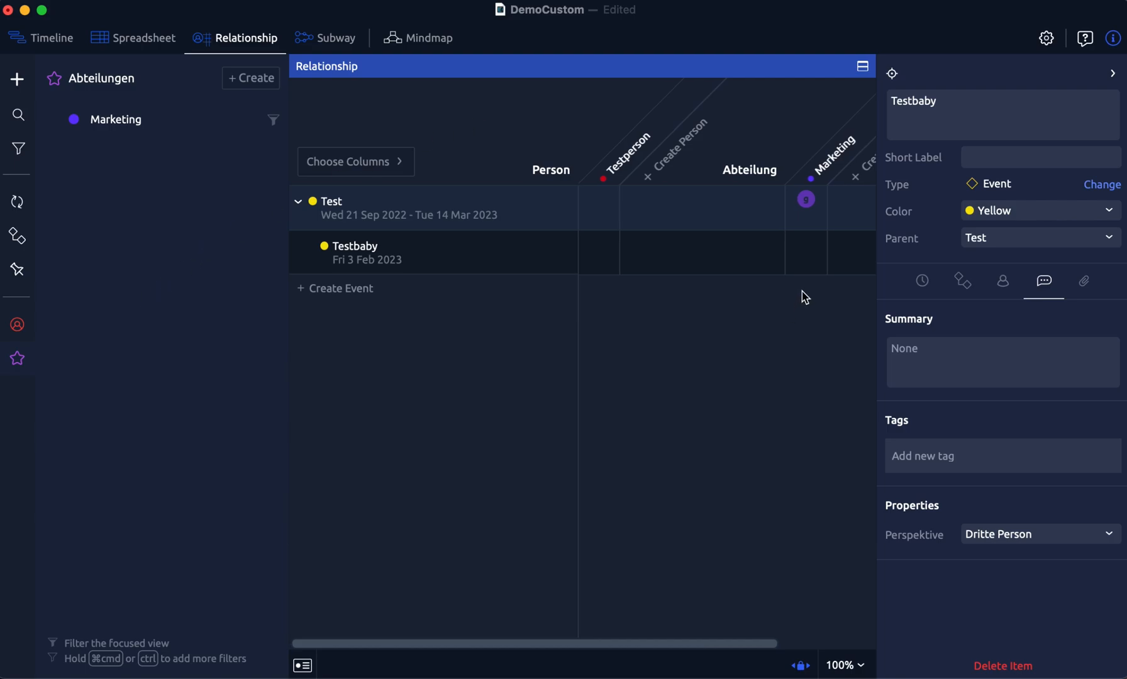